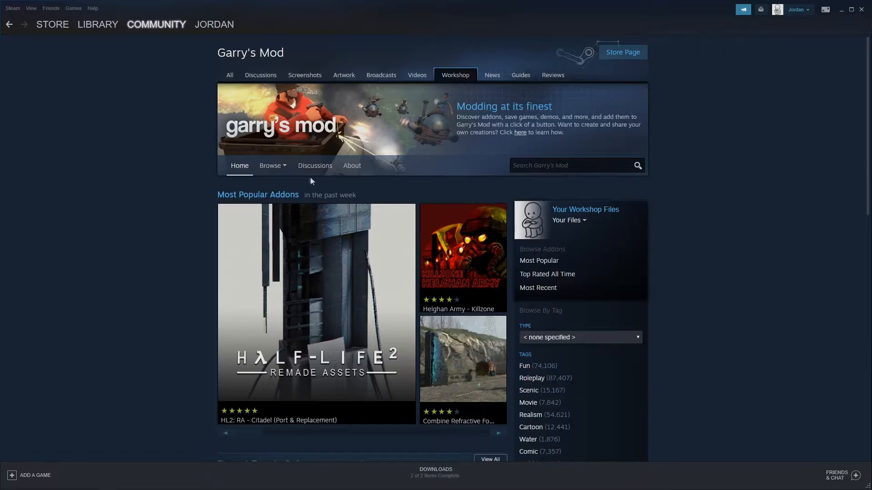
- Start a new Workshop collection from the Browse > Collections page
{"action": "left_click", "coordinate": [278, 171]}
{"action": "left_click", "coordinate": [553, 213]}
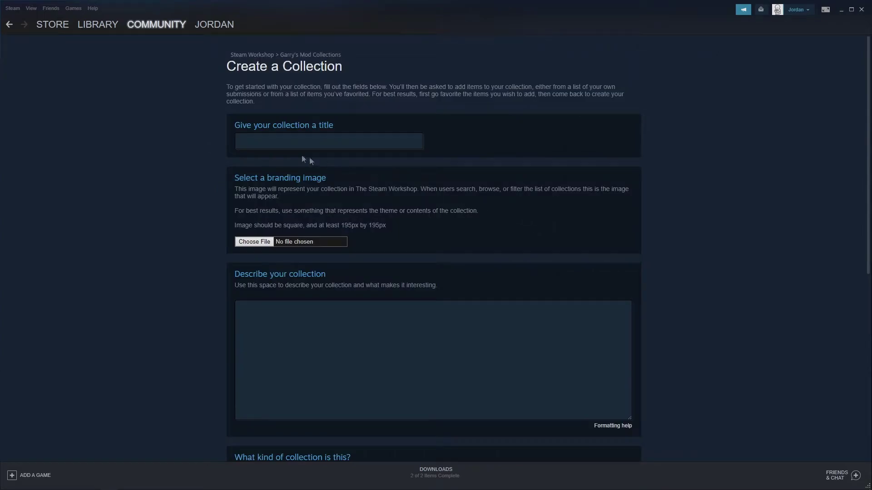
- Title the collection 'Tutorial', add iceline logo.jpg as its image, and save and continue
{"action": "left_click", "coordinate": [281, 144]}
{"action": "type", "text": "Tutorial"}
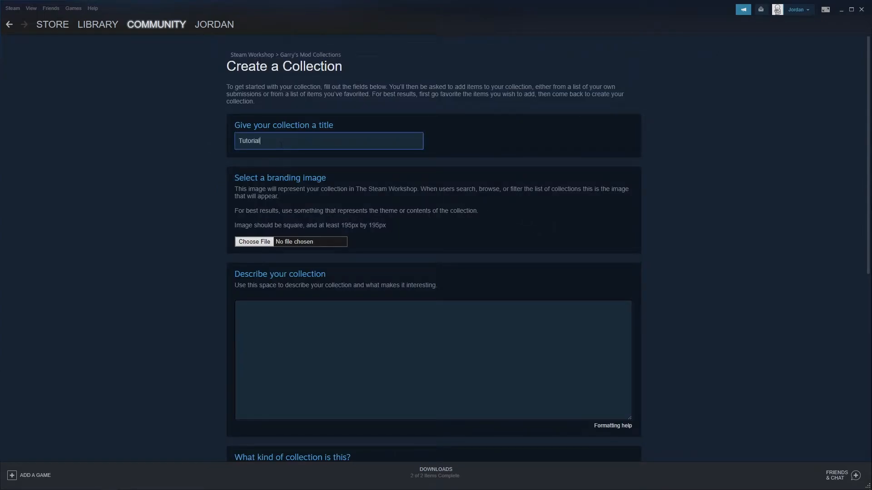
{"action": "left_click", "coordinate": [254, 242]}
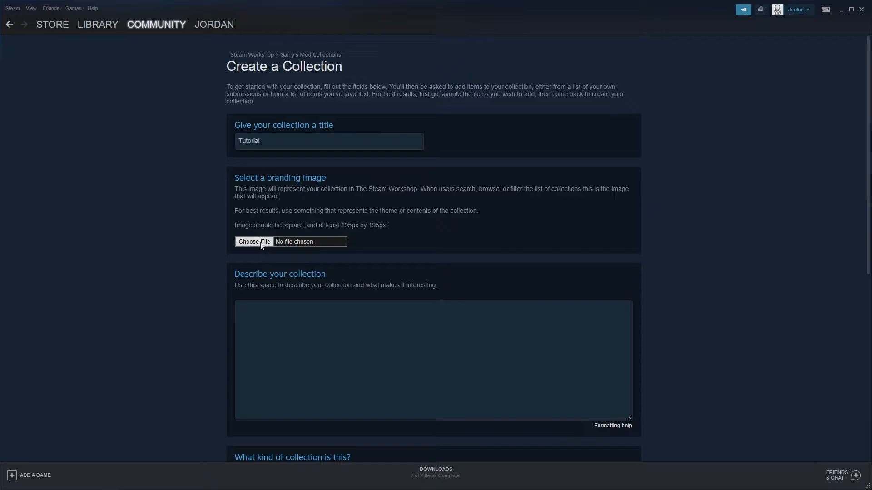
{"action": "double_click", "coordinate": [112, 124]}
{"action": "scroll", "coordinate": [286, 373], "scroll_direction": "down", "scroll_amount": 3}
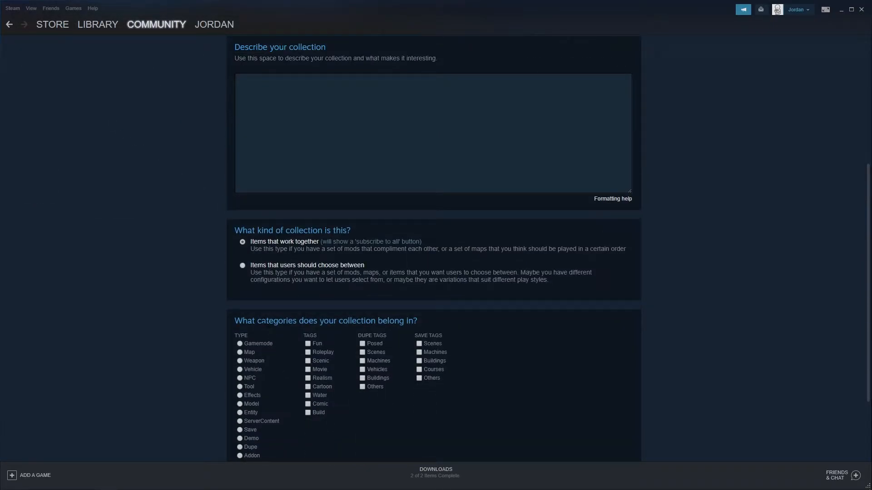
{"action": "scroll", "coordinate": [258, 321], "scroll_direction": "down", "scroll_amount": 2}
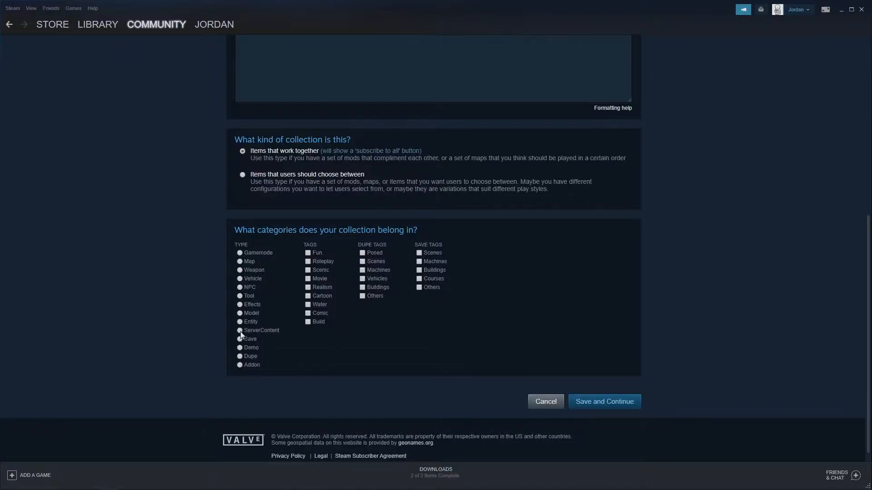
{"action": "left_click", "coordinate": [609, 407]}
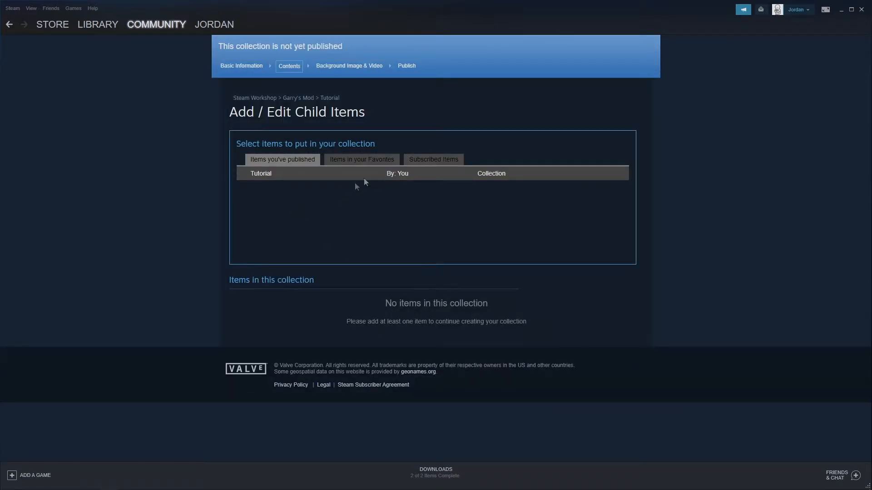
- Add Deathrun - Minecraft Run from Subscribed Items and save the collection's contents
{"action": "left_click", "coordinate": [432, 159]}
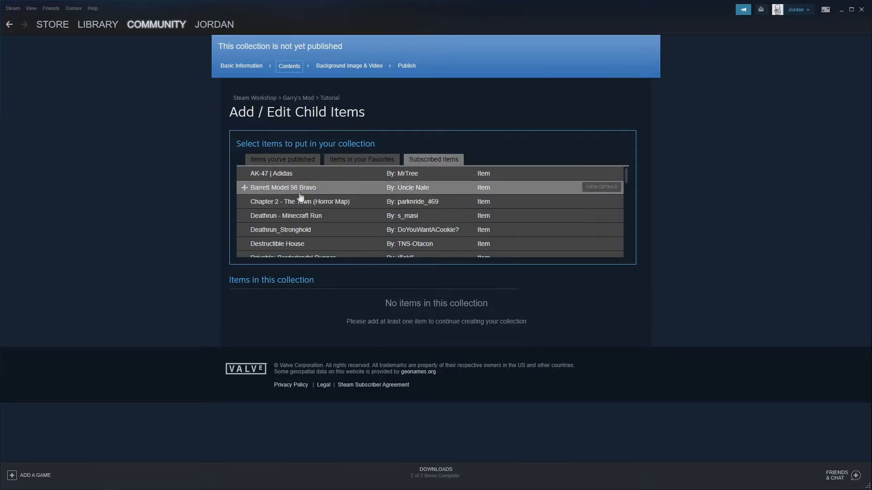
{"action": "left_click", "coordinate": [319, 216]}
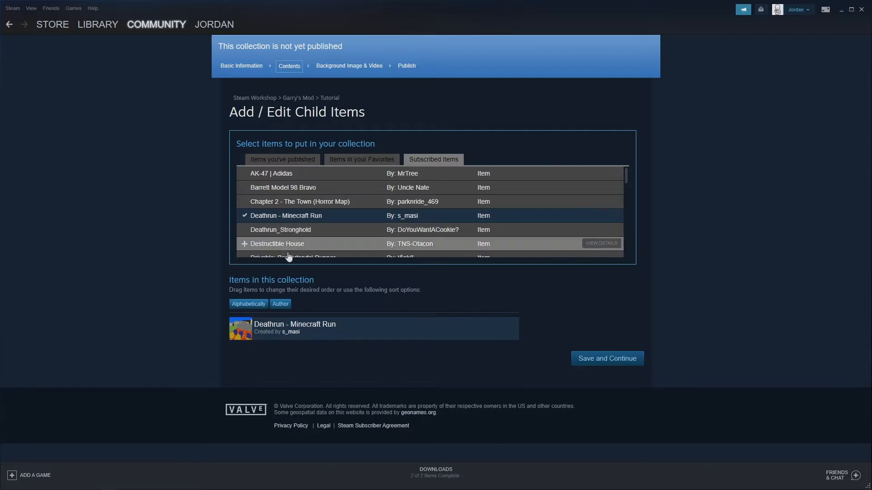
{"action": "left_click", "coordinate": [579, 359]}
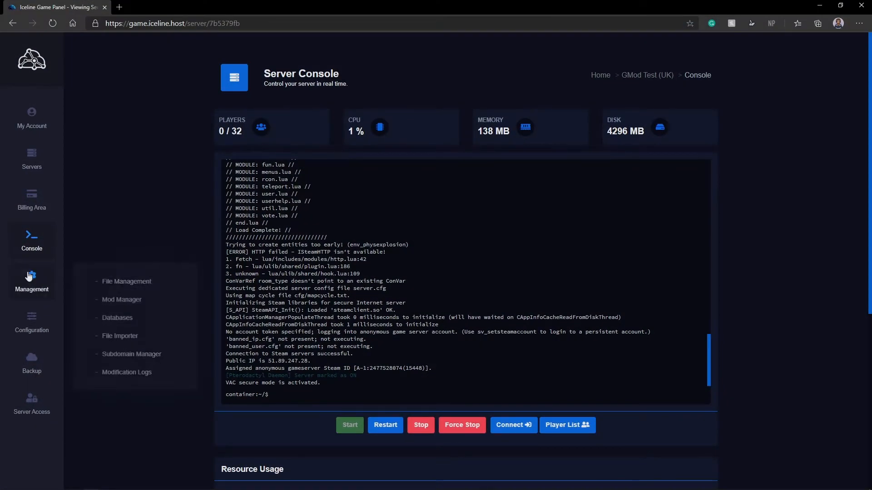
{"action": "mouse_move", "coordinate": [32, 281]}
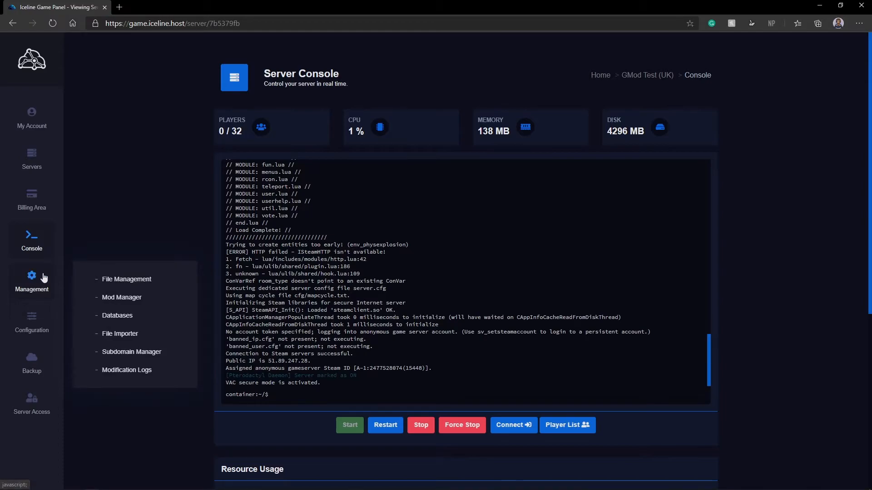
- Reach the empty Workshop ID field in Start Configuration, then return to the Tutorial collection page
{"action": "mouse_move", "coordinate": [31, 321]}
{"action": "left_click", "coordinate": [143, 341]}
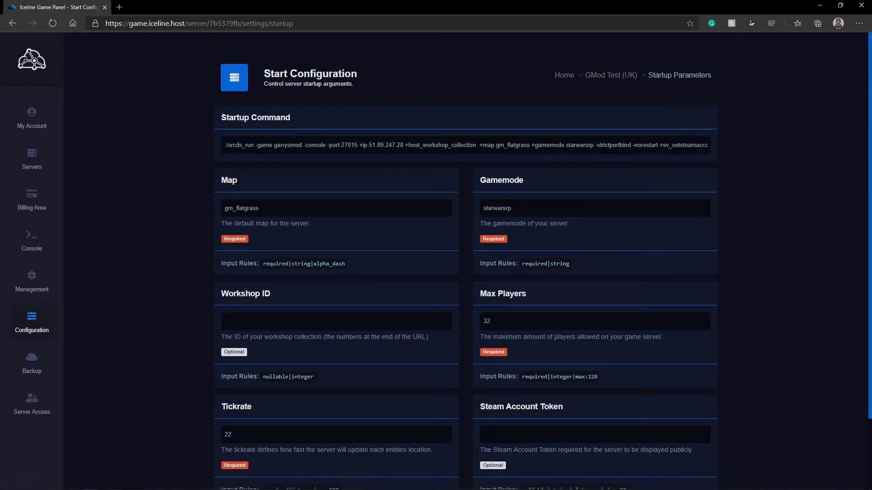
{"action": "left_click", "coordinate": [238, 322]}
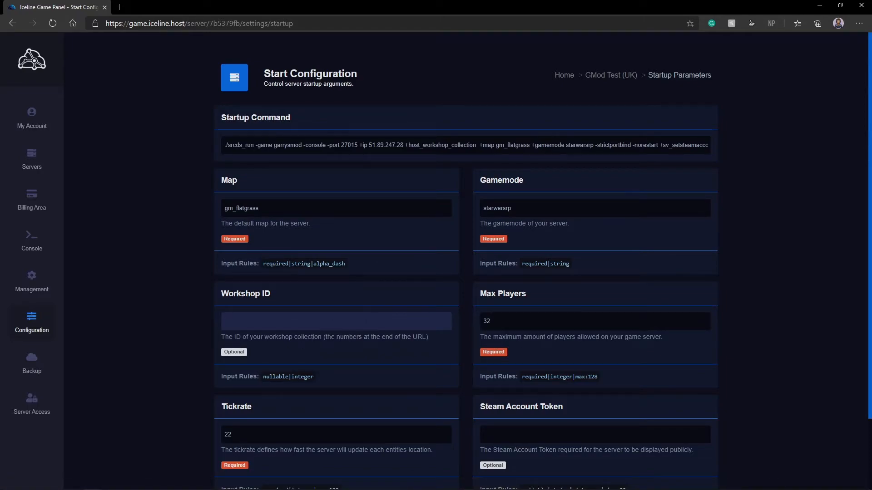
{"action": "left_click_drag", "start_coordinate": [337, 337], "coordinate": [374, 337]}
{"action": "left_click", "coordinate": [382, 338]}
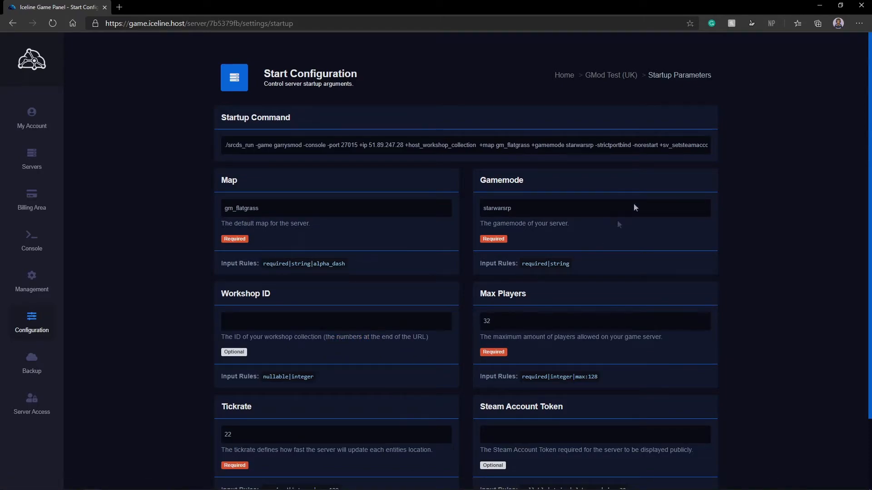
{"action": "left_click", "coordinate": [820, 6]}
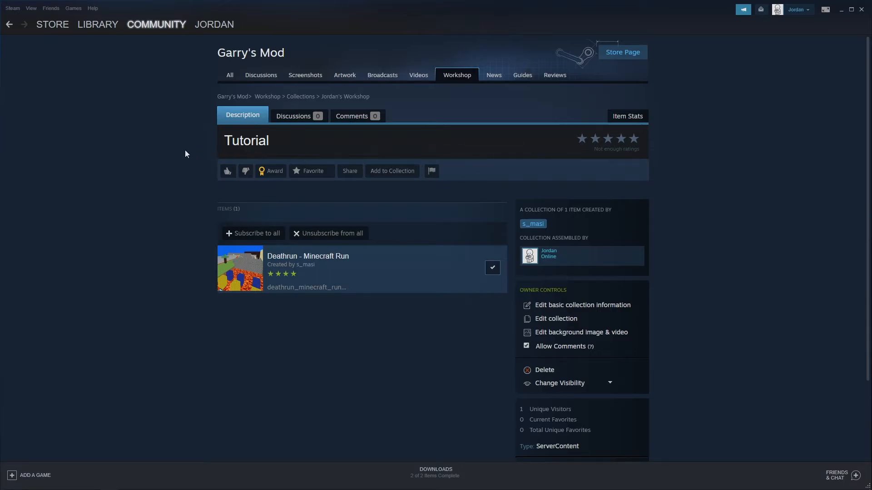
{"action": "right_click", "coordinate": [413, 108]}
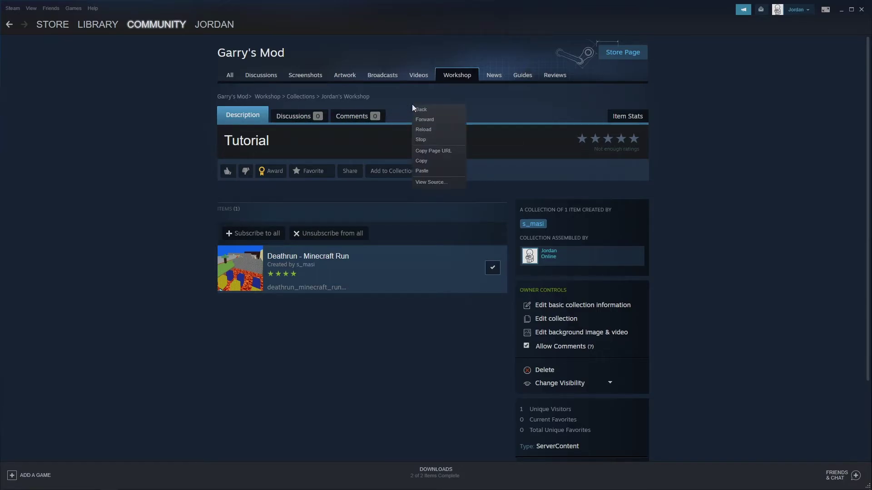
{"action": "left_click", "coordinate": [426, 151]}
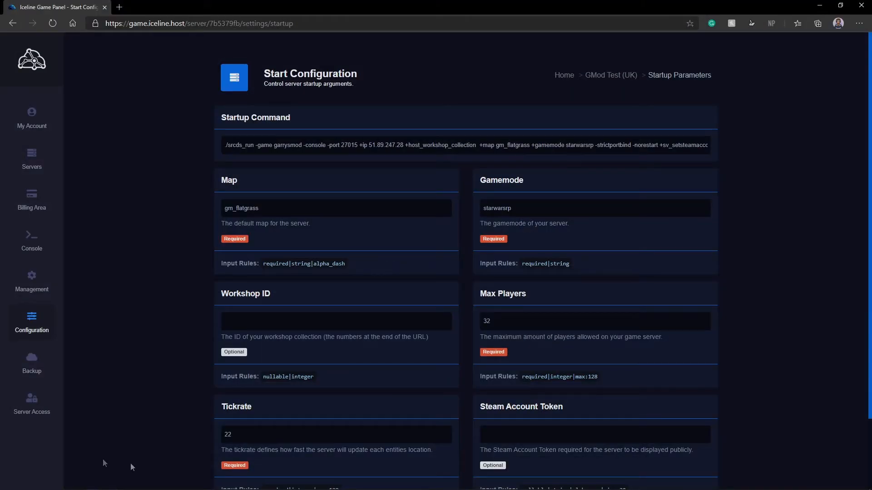
{"action": "left_click", "coordinate": [336, 321]}
{"action": "key", "text": "ctrl+v"}
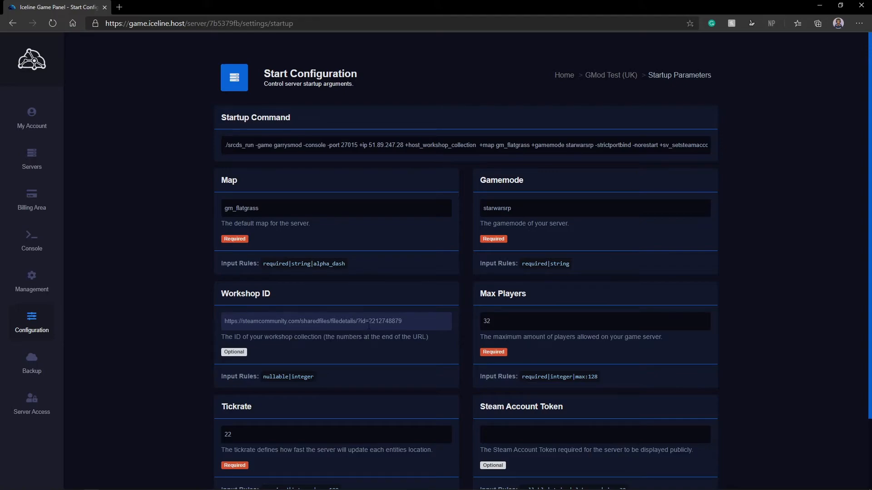
{"action": "left_click_drag", "start_coordinate": [369, 321], "coordinate": [189, 325]}
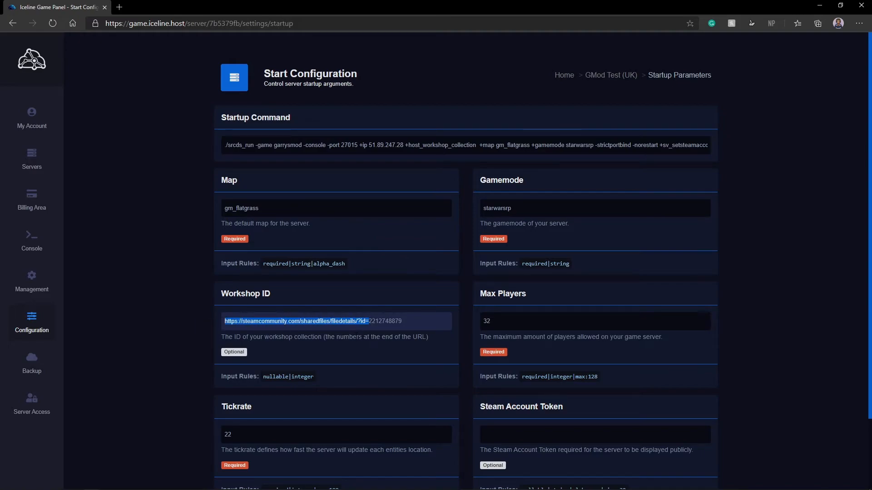
{"action": "key", "text": "BackSpace"}
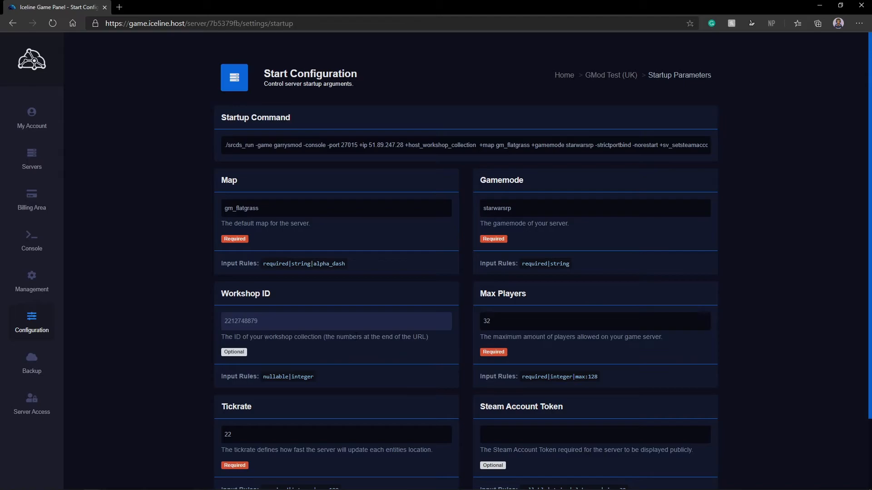
{"action": "scroll", "coordinate": [353, 338], "scroll_direction": "down", "scroll_amount": 2}
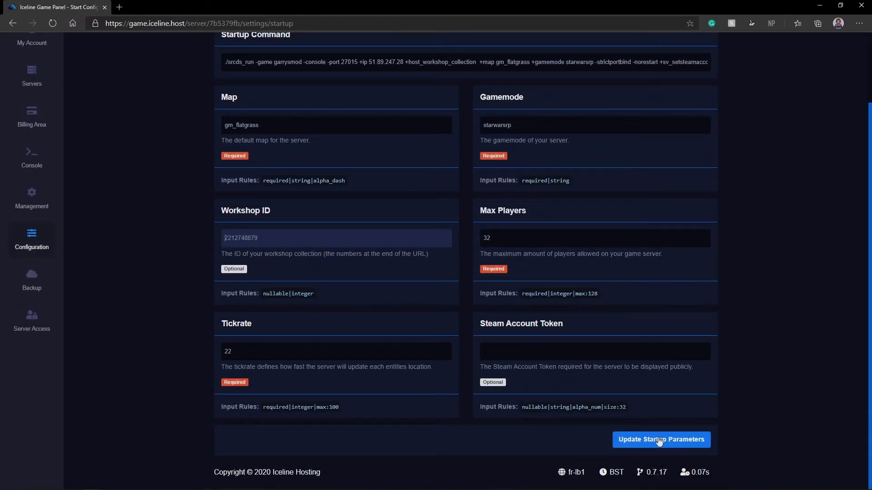
{"action": "left_click", "coordinate": [684, 441]}
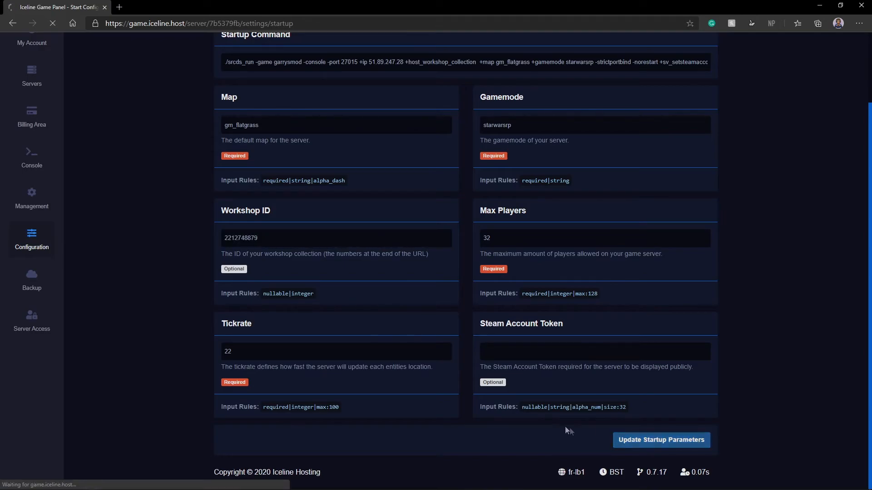
- Restart the server from Console and highlight the 'Processing addon 1' Deathrun line
{"action": "left_click", "coordinate": [31, 250]}
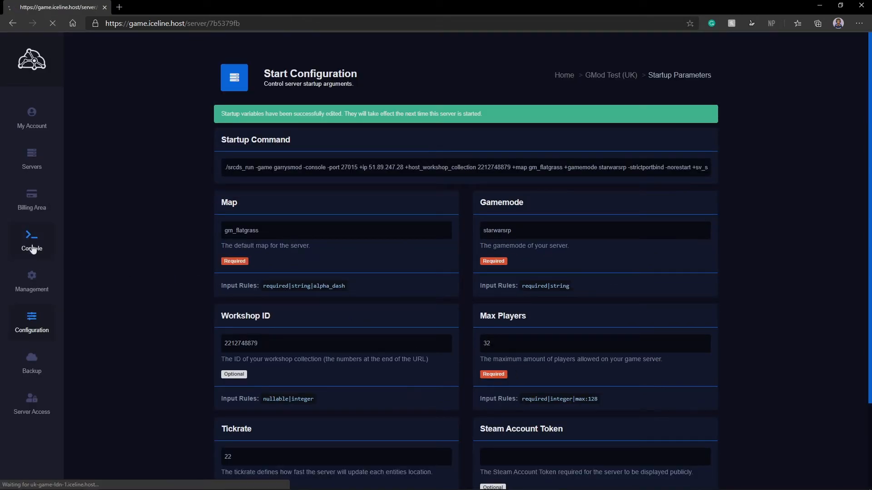
{"action": "left_click", "coordinate": [379, 426]}
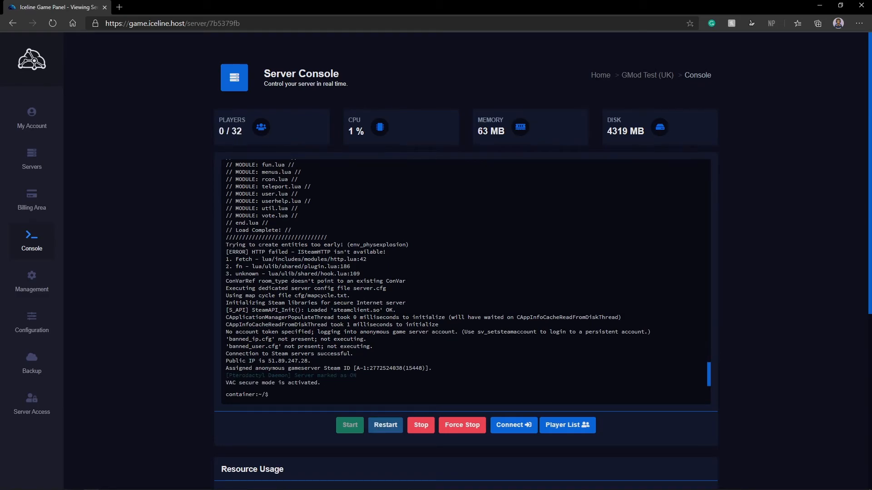
{"action": "scroll", "coordinate": [468, 280], "scroll_direction": "up", "scroll_amount": 3}
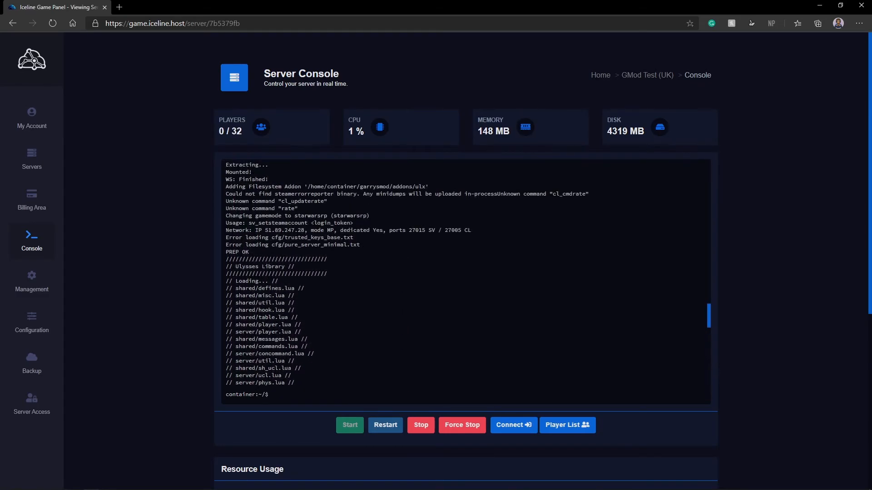
{"action": "scroll", "coordinate": [467, 279], "scroll_direction": "up", "scroll_amount": 3}
{"action": "scroll", "coordinate": [468, 279], "scroll_direction": "up", "scroll_amount": 3}
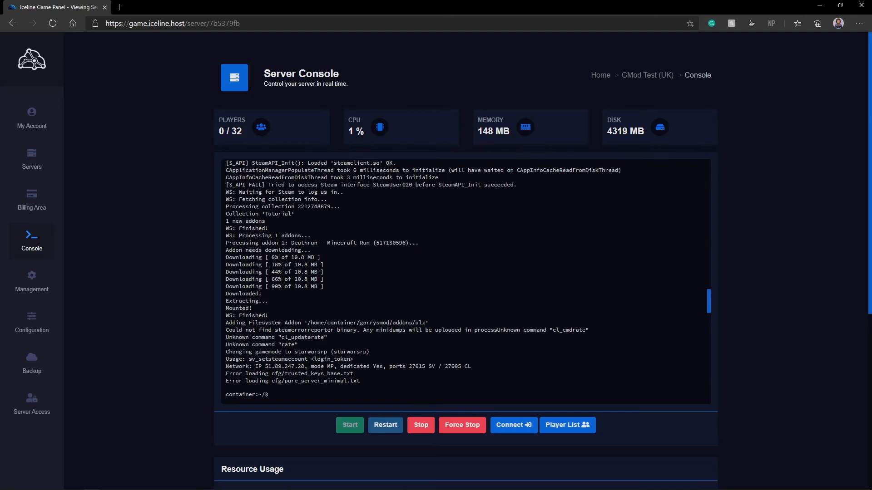
{"action": "left_click_drag", "start_coordinate": [226, 243], "coordinate": [370, 243]}
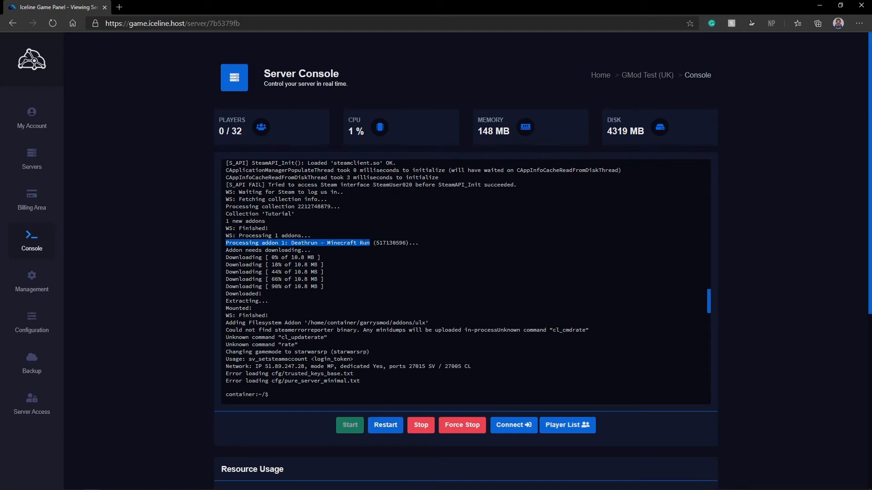